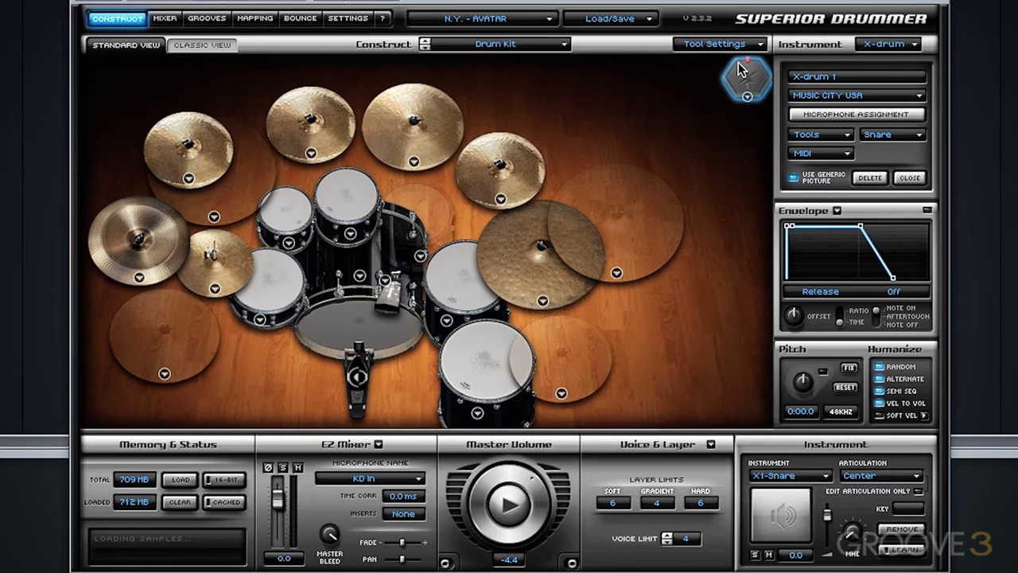
# - Audition the tom, then bring up the X-drum's mic assignments, where AmbMid is unused
pyautogui.click(281, 285)
pyautogui.click(176, 20)
pyautogui.moveTo(344, 426); pyautogui.dragTo(443, 435)
pyautogui.click(844, 116)
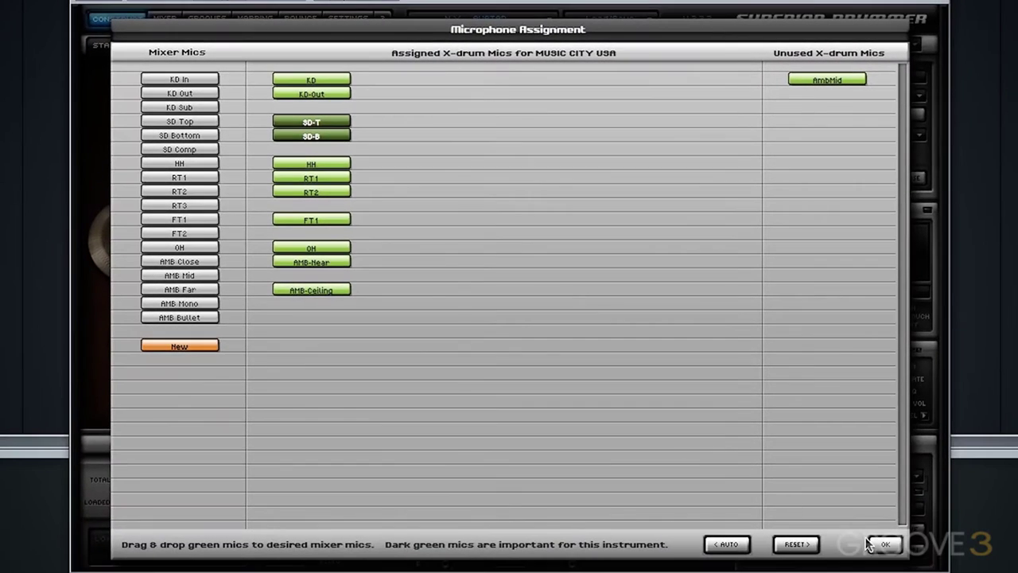
pyautogui.click(889, 547)
pyautogui.click(169, 17)
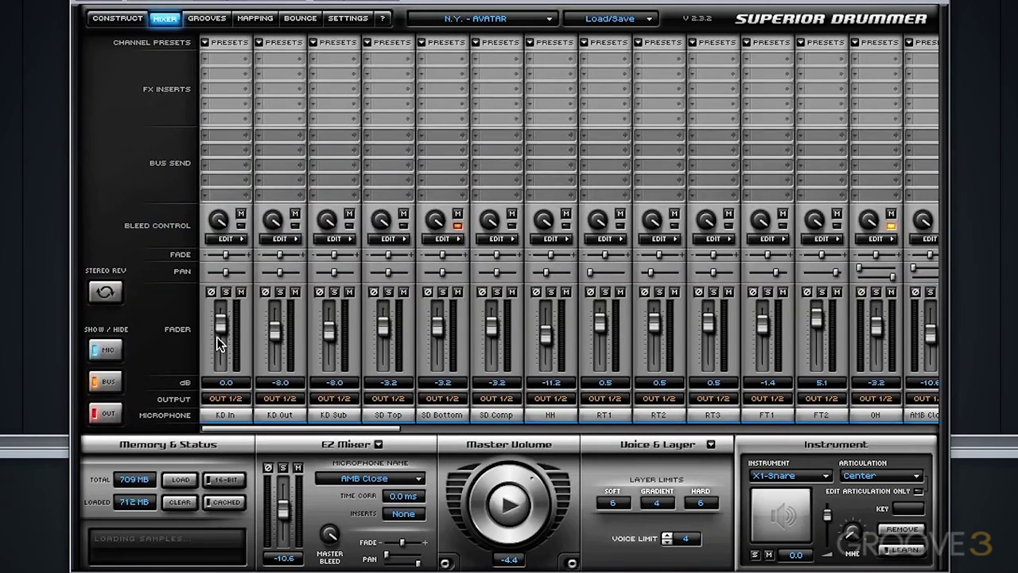
pyautogui.moveTo(264, 426); pyautogui.dragTo(164, 418)
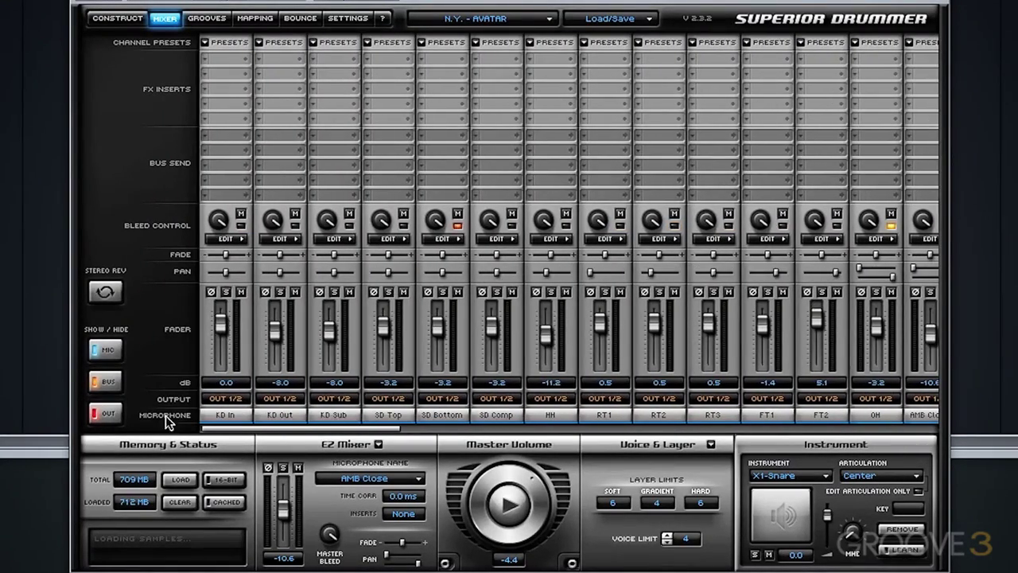
pyautogui.click(142, 18)
pyautogui.click(856, 114)
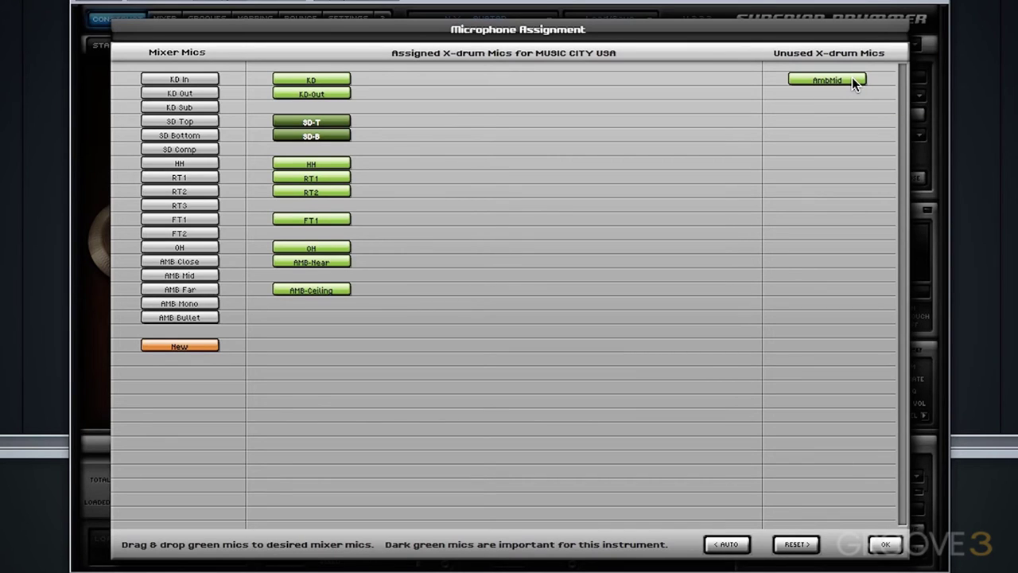
pyautogui.moveTo(852, 78); pyautogui.dragTo(348, 271)
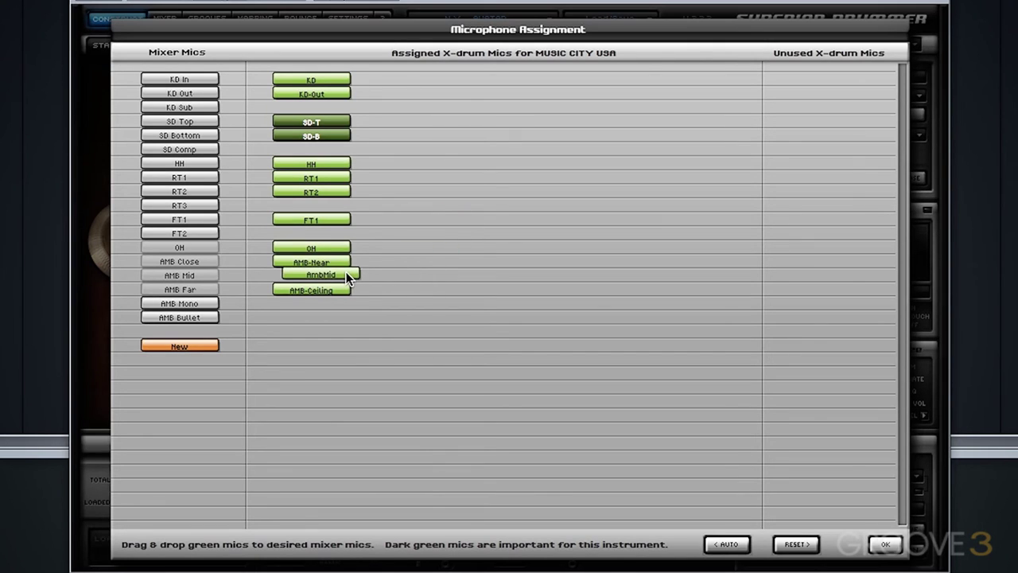
pyautogui.moveTo(347, 274); pyautogui.dragTo(830, 141)
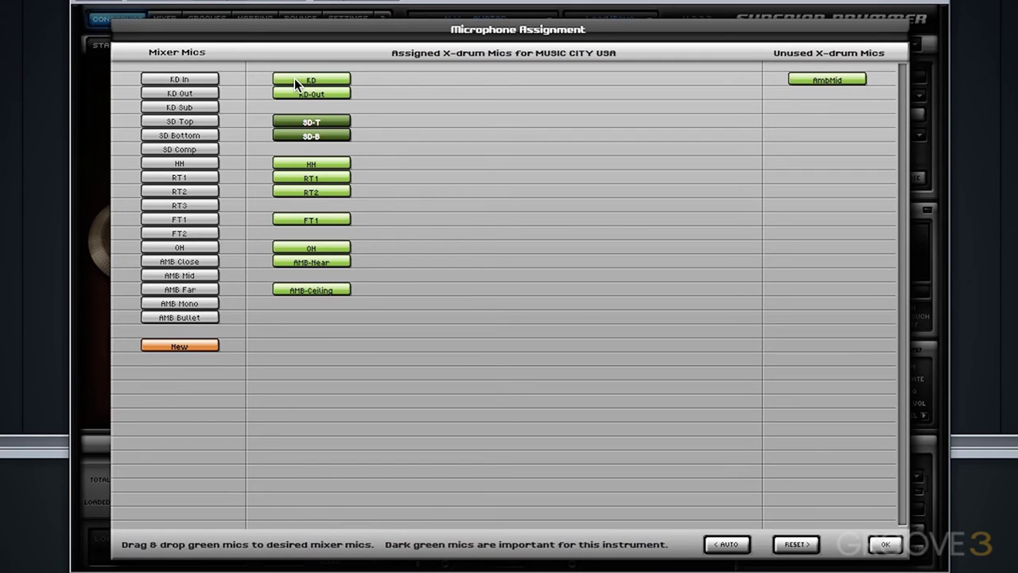
pyautogui.moveTo(294, 78)
pyautogui.mouseDown()
pyautogui.moveTo(256, 166)
pyautogui.moveTo(224, 109)
pyautogui.moveTo(194, 84)
pyautogui.moveTo(192, 277)
pyautogui.moveTo(222, 251)
pyautogui.moveTo(320, 64)
pyautogui.moveTo(296, 87)
pyautogui.mouseUp()
pyautogui.moveTo(294, 246)
pyautogui.mouseDown()
pyautogui.moveTo(270, 244)
pyautogui.moveTo(279, 267)
pyautogui.moveTo(234, 291)
pyautogui.moveTo(222, 246)
pyautogui.moveTo(236, 282)
pyautogui.moveTo(283, 247)
pyautogui.mouseUp()
pyautogui.moveTo(853, 77); pyautogui.dragTo(873, 98)
# - Assign the unused AmbMid mic to a new X1-AmbMid mixer channel and confirm
pyautogui.moveTo(856, 78); pyautogui.dragTo(205, 348)
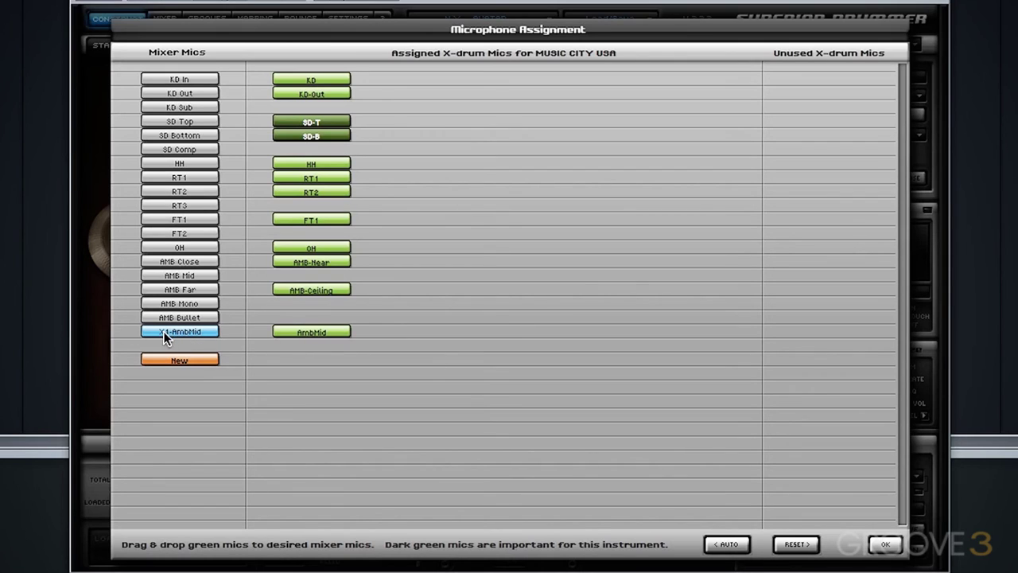
pyautogui.click(885, 546)
pyautogui.click(165, 17)
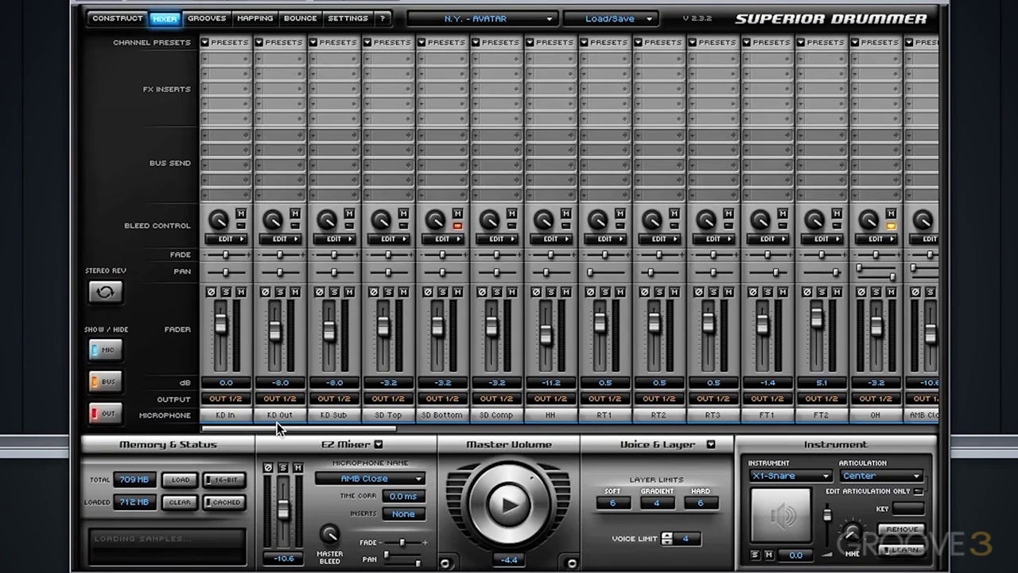
pyautogui.moveTo(278, 427); pyautogui.dragTo(468, 438)
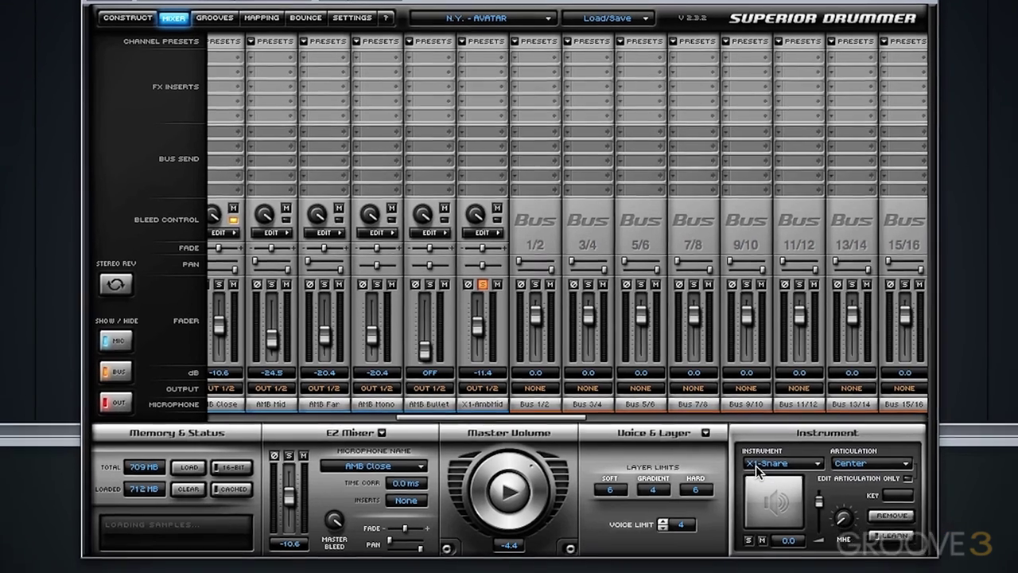
pyautogui.click(787, 476)
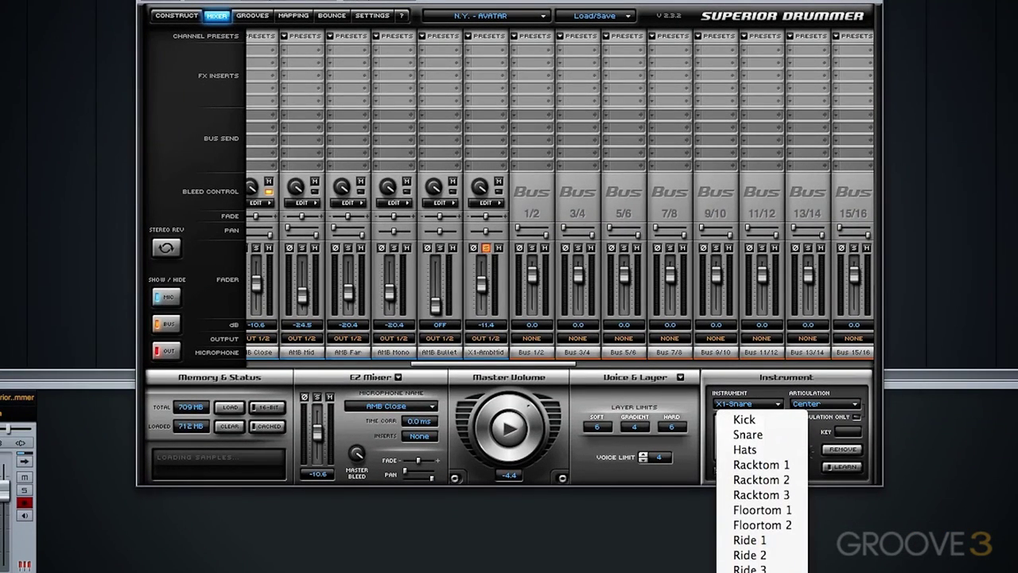
pyautogui.press('Escape')
pyautogui.click(732, 419)
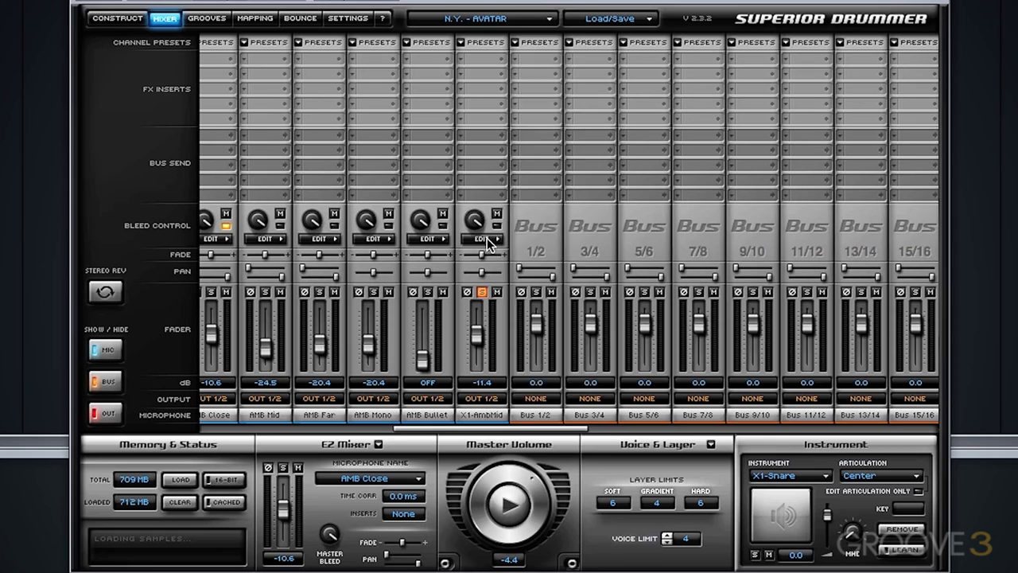
# - Enable X1-SNARE bleed in the X1-AmbMid channel's individual bleed settings
pyautogui.click(485, 239)
pyautogui.moveTo(617, 135); pyautogui.dragTo(600, 362)
pyautogui.click(525, 409)
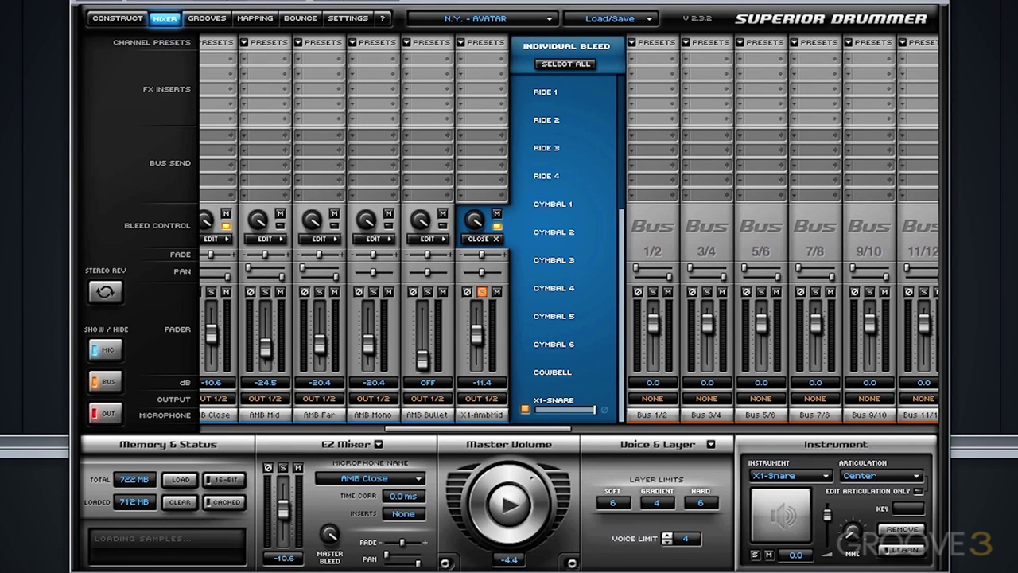
pyautogui.click(486, 239)
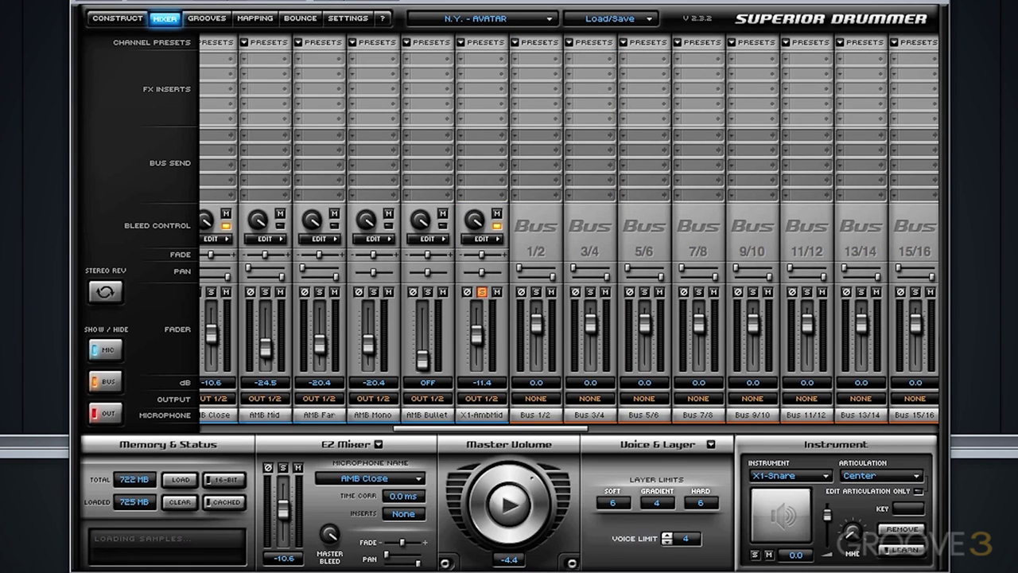
# - Raise the X1-AmbMid fader to -4.6 dB and audition the snare through it
pyautogui.moveTo(478, 338); pyautogui.dragTo(476, 331)
pyautogui.click(777, 489)
pyautogui.click(777, 488)
pyautogui.click(778, 488)
pyautogui.click(777, 488)
# - Return to the drum kit view
pyautogui.click(123, 18)
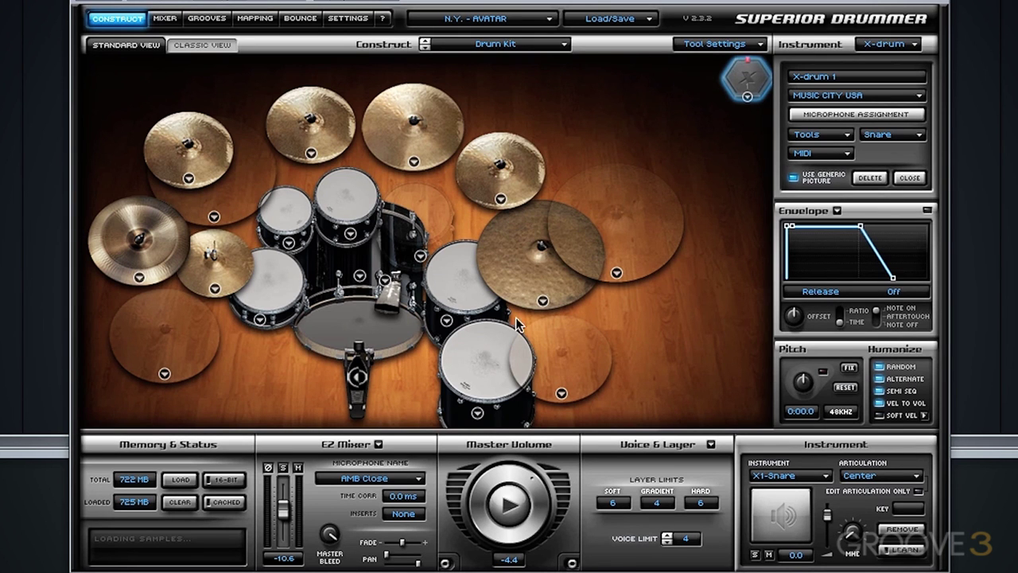
pyautogui.click(165, 18)
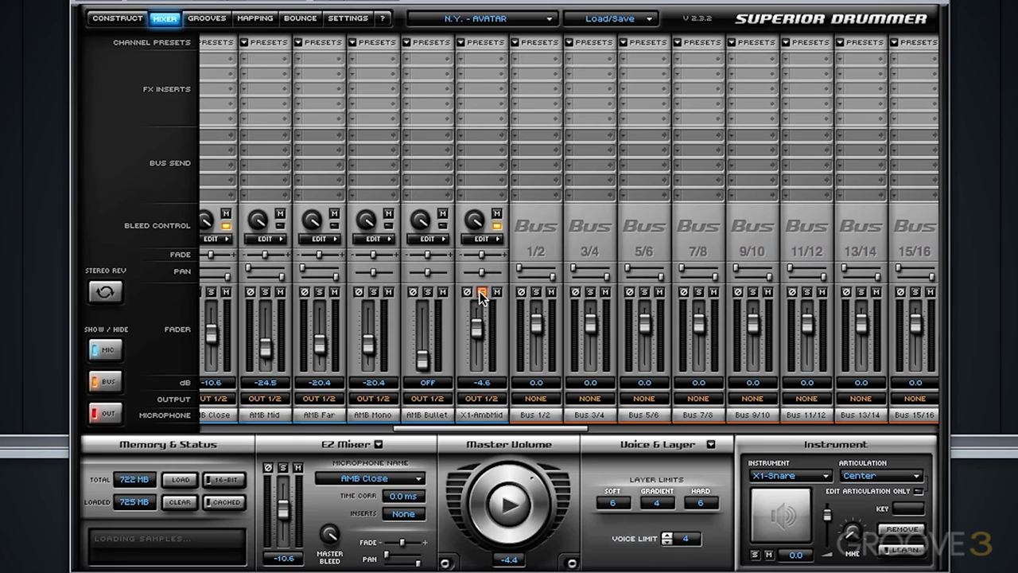
pyautogui.click(110, 20)
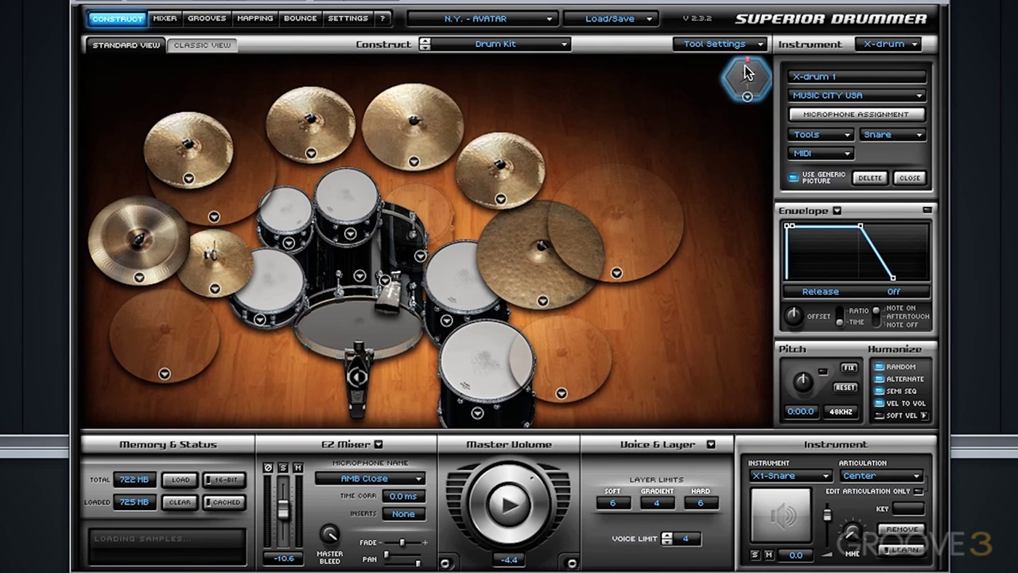